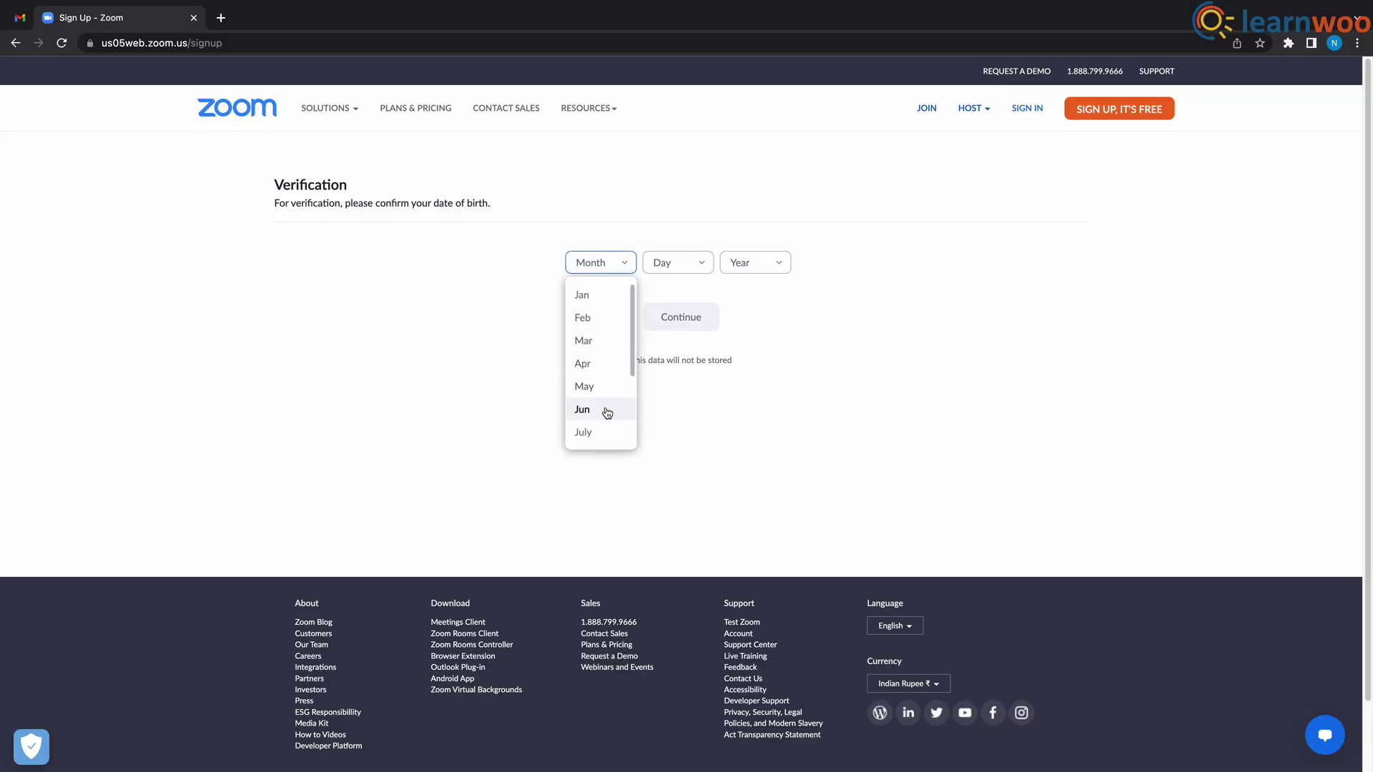
# - Enter July 3, 2000 as the birth date in the Month, Day and Year lists
pyautogui.click(604, 432)
pyautogui.click(661, 263)
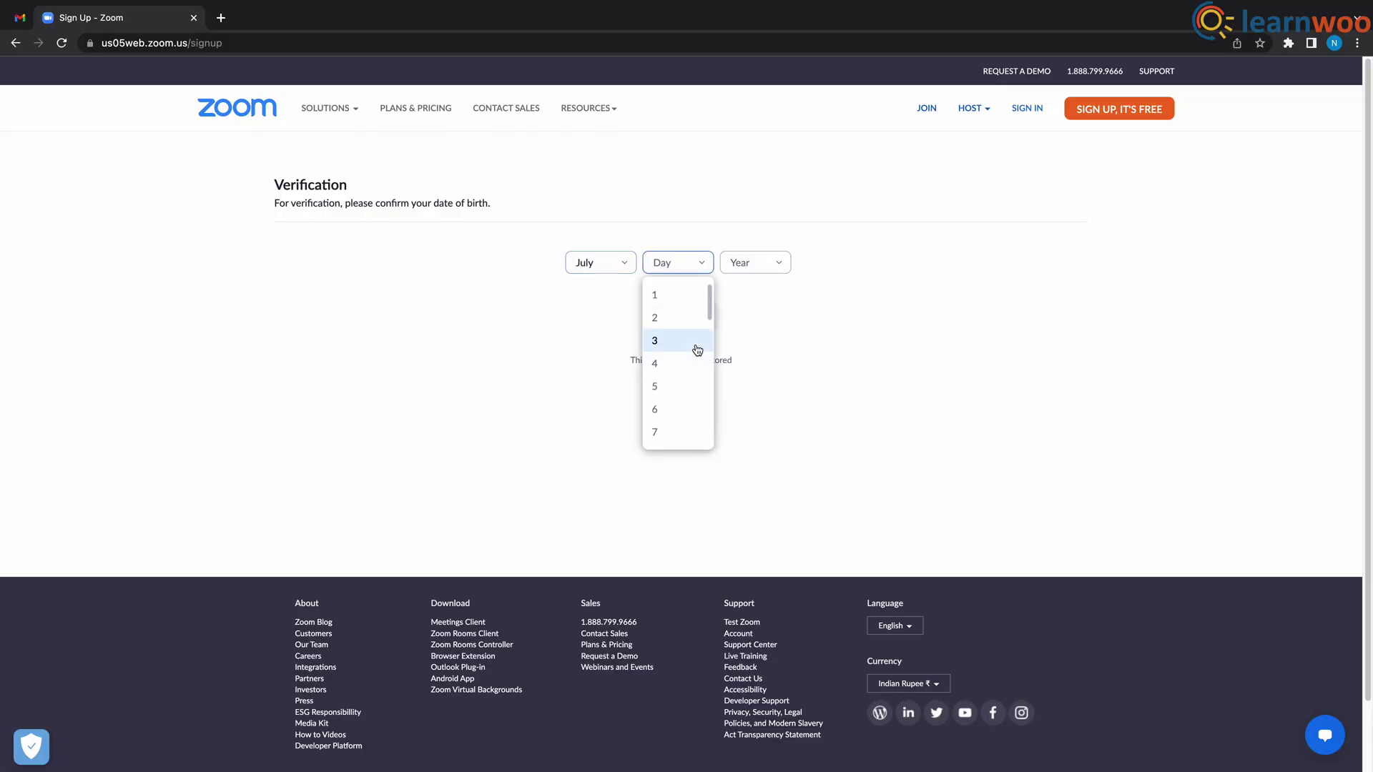
pyautogui.click(698, 341)
pyautogui.click(755, 263)
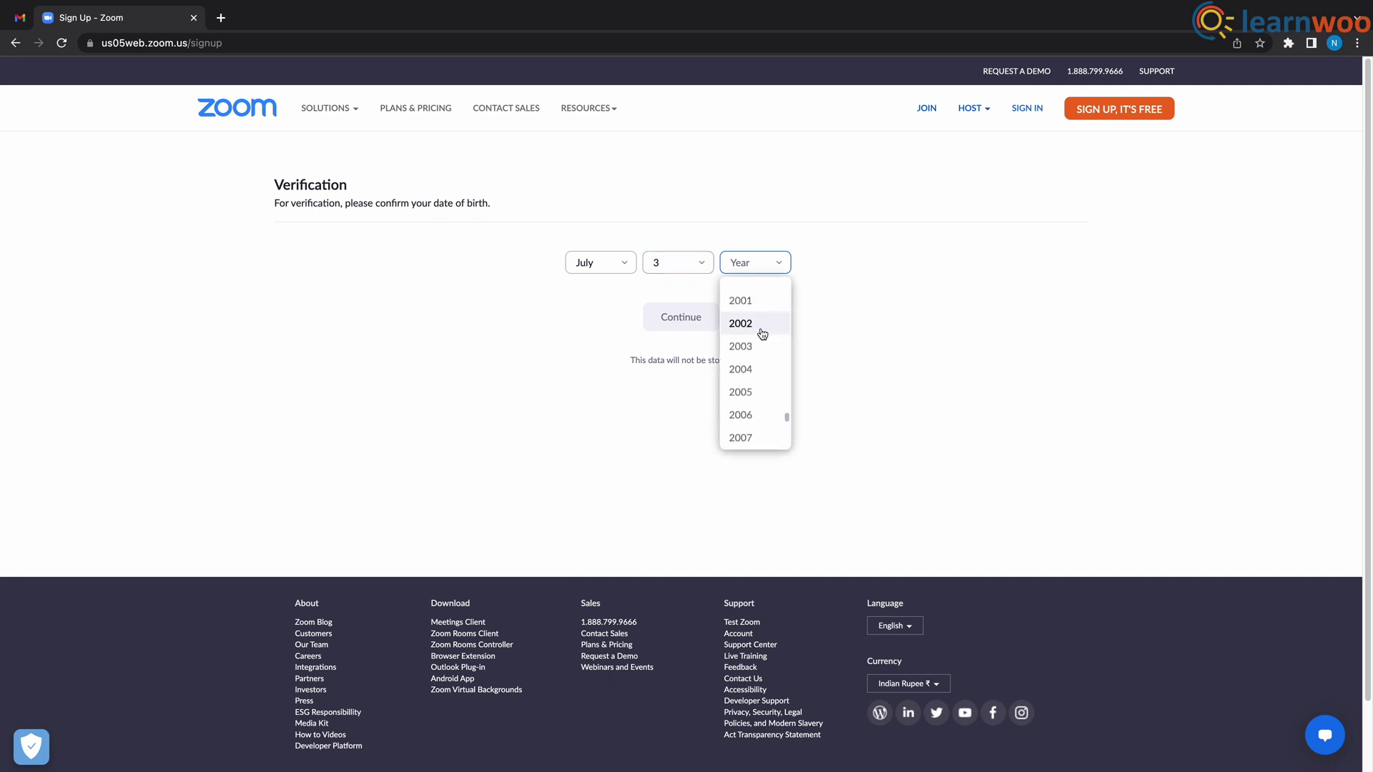
pyautogui.scroll(1, 761, 297)
pyautogui.click(761, 293)
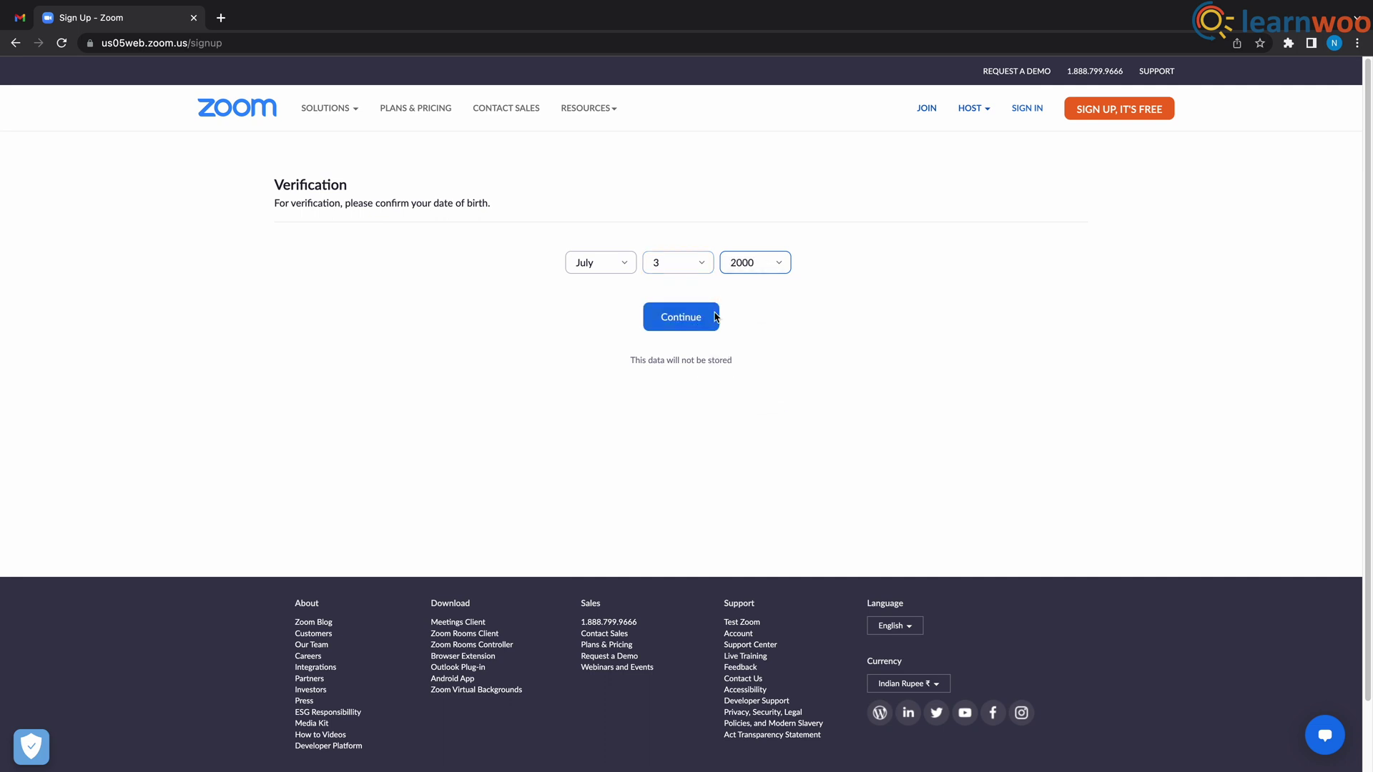
# - Continue past the birth date and paste the sign-up email address
pyautogui.click(680, 317)
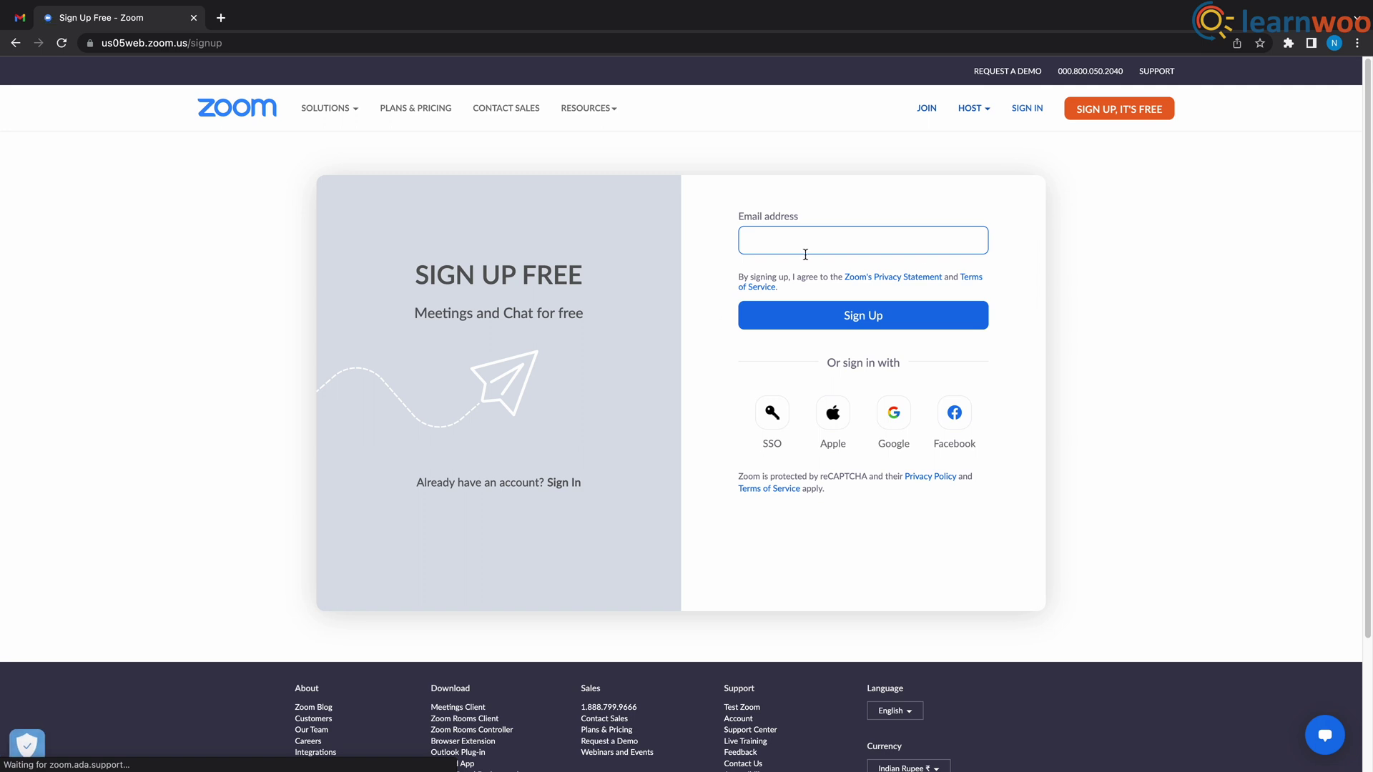
pyautogui.hotkey('ctrl', 'v')
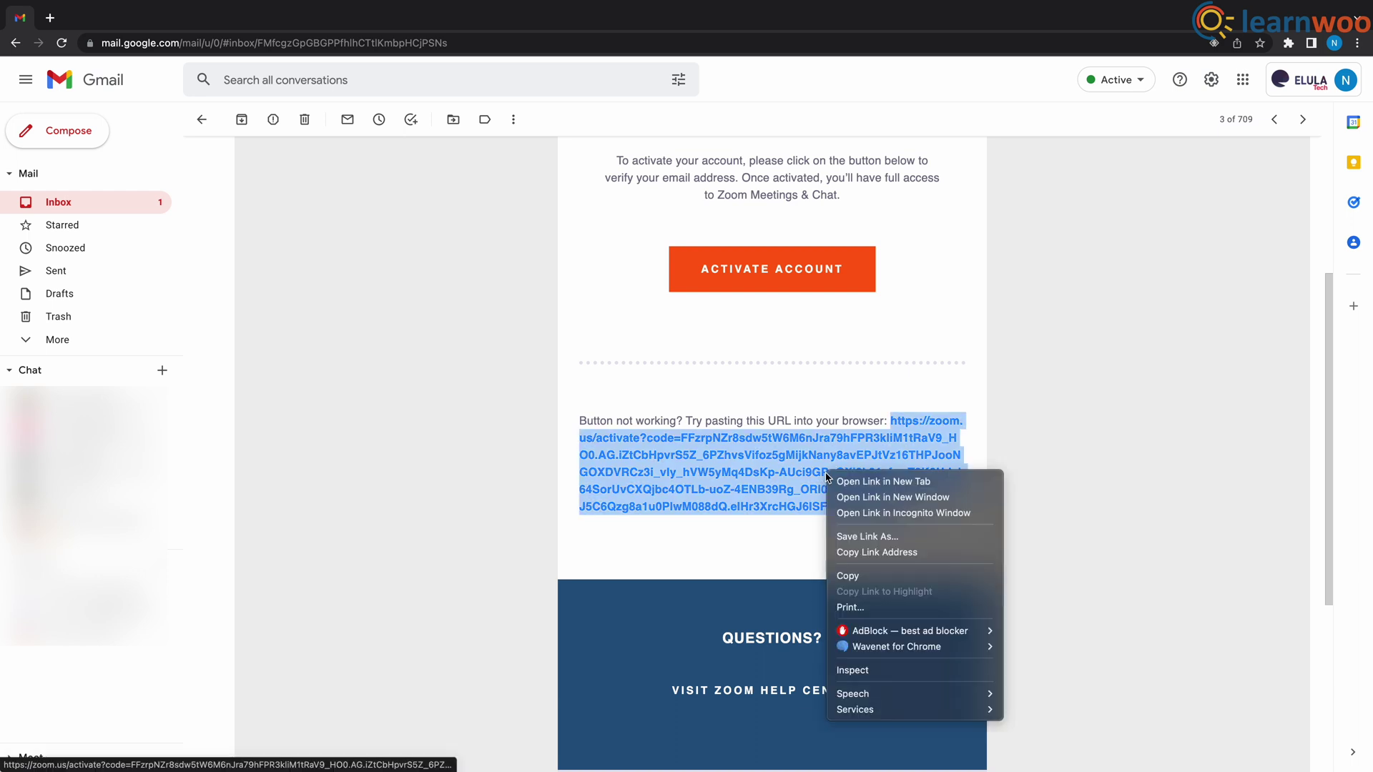
pyautogui.click(855, 574)
pyautogui.click(49, 17)
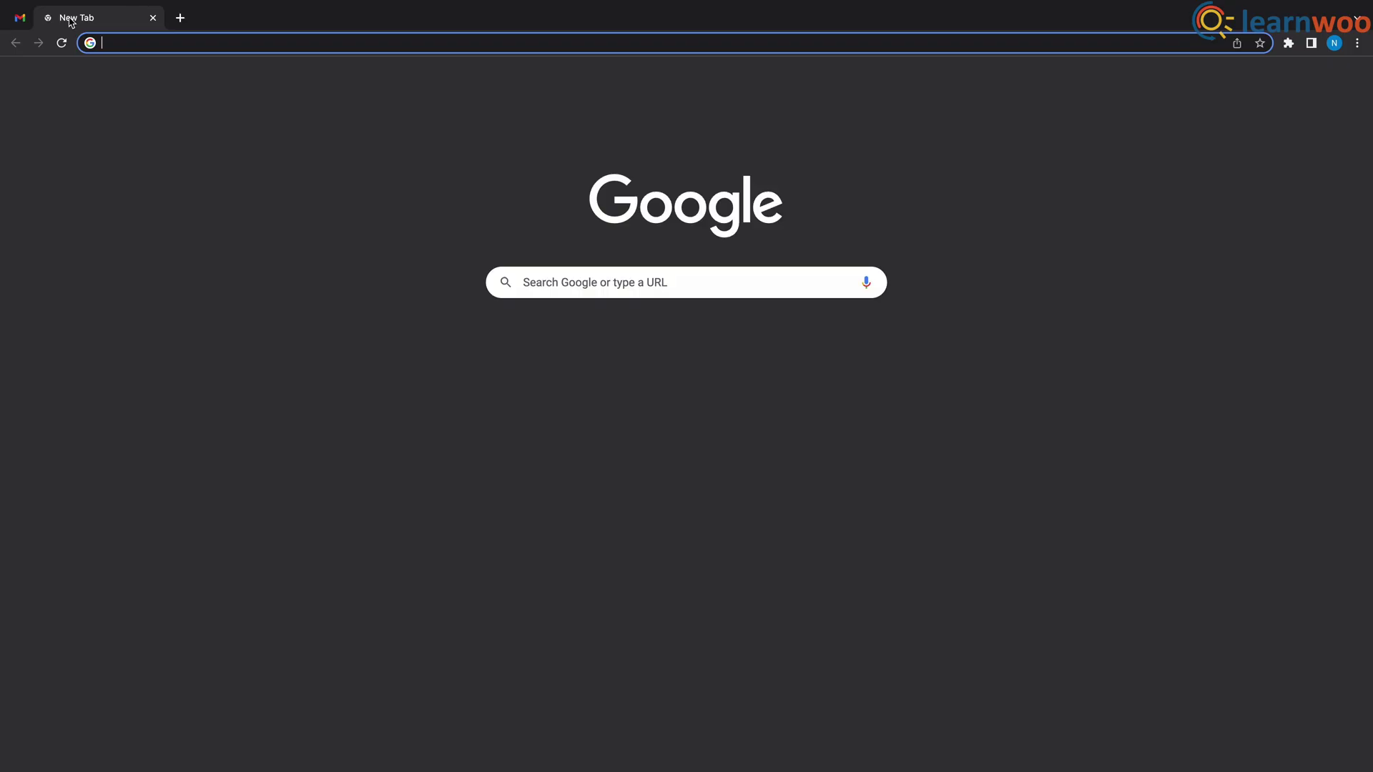
pyautogui.rightClick(180, 46)
pyautogui.click(218, 135)
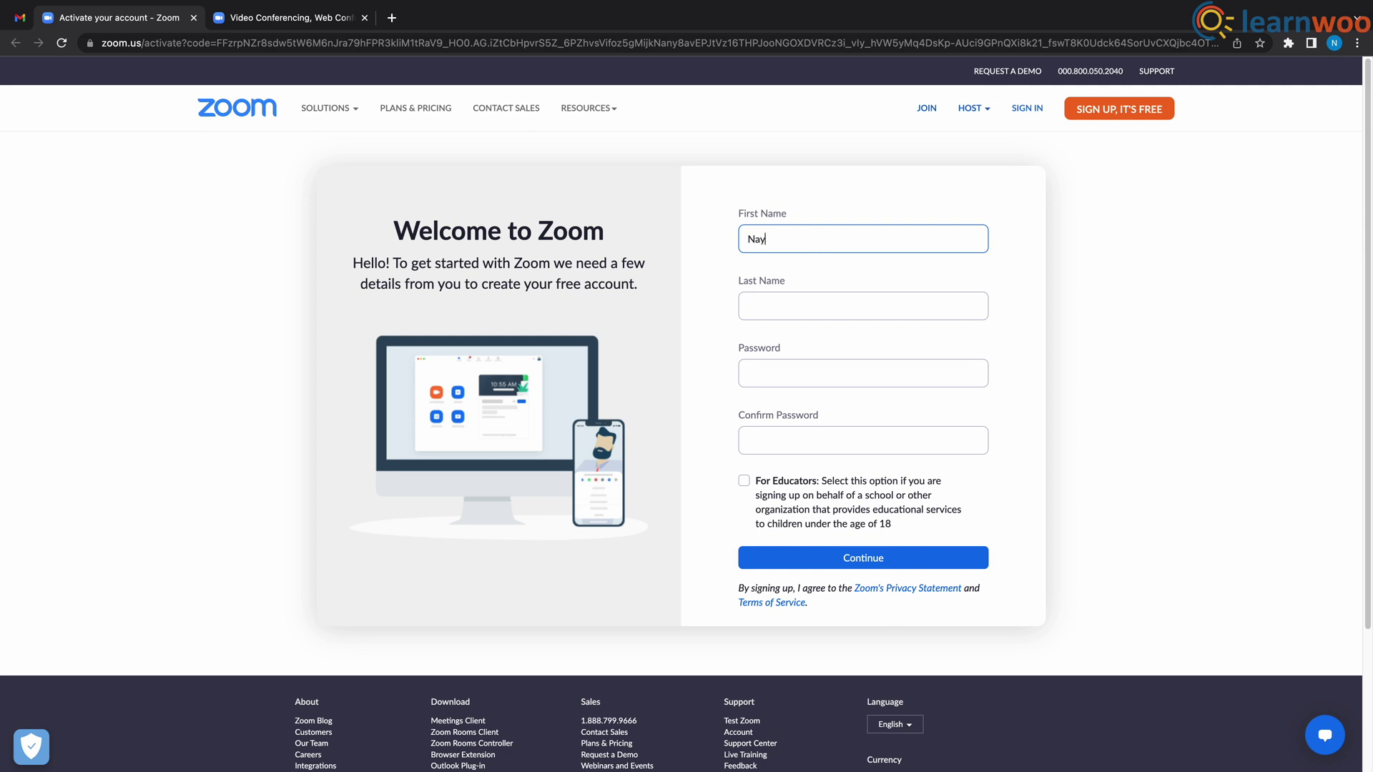
# - Fill in the last name and a confirmed password, submit, and skip inviting colleagues
pyautogui.click(839, 303)
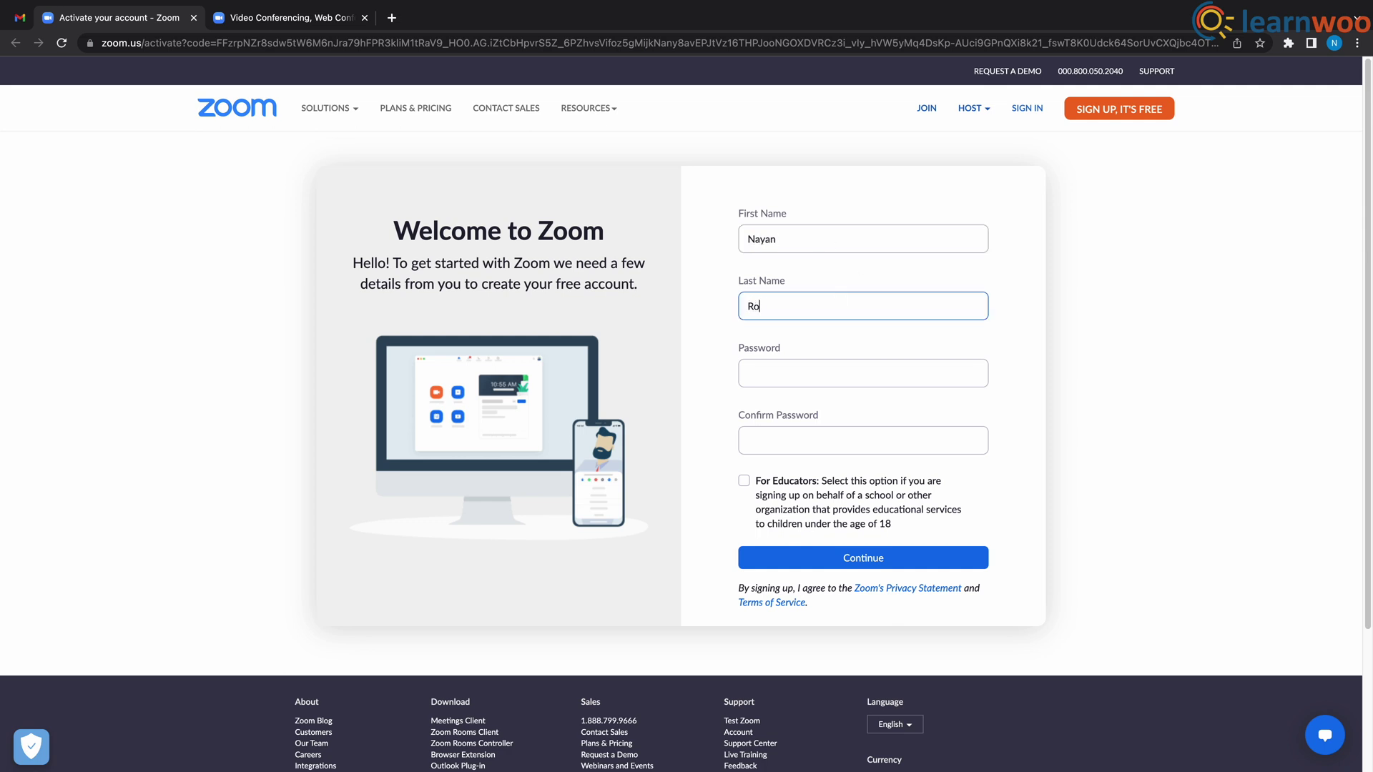
pyautogui.click(818, 372)
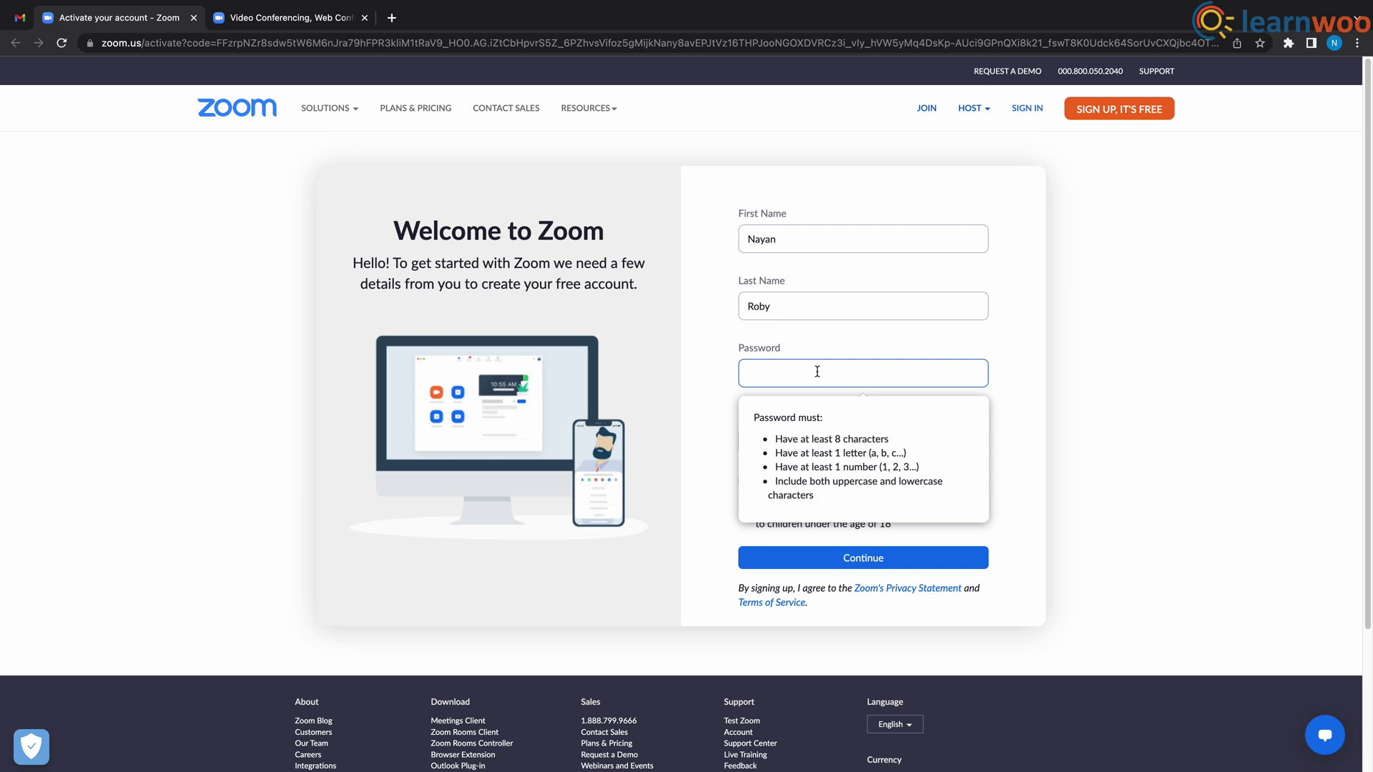
pyautogui.write('•••••••••')
pyautogui.click(884, 441)
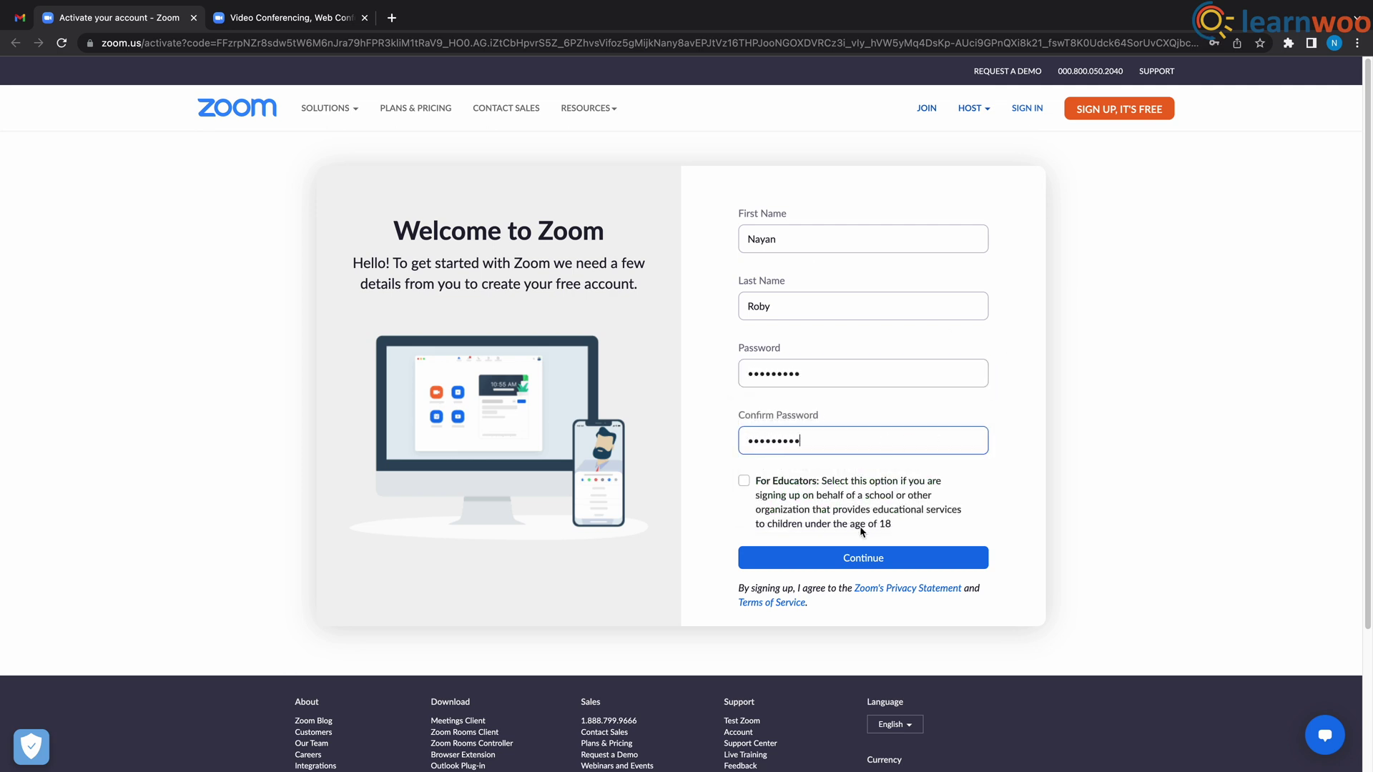
pyautogui.write('•••••••••')
pyautogui.click(863, 556)
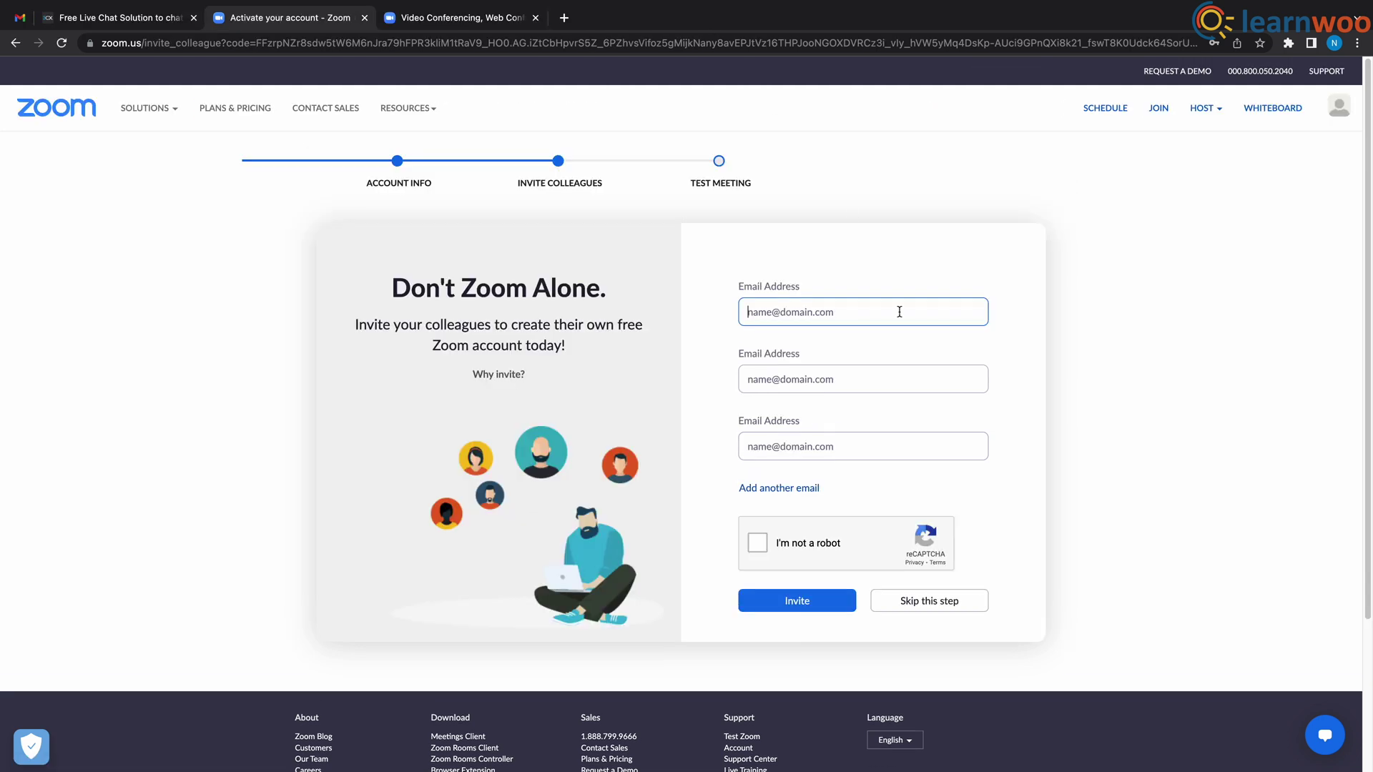
pyautogui.click(943, 610)
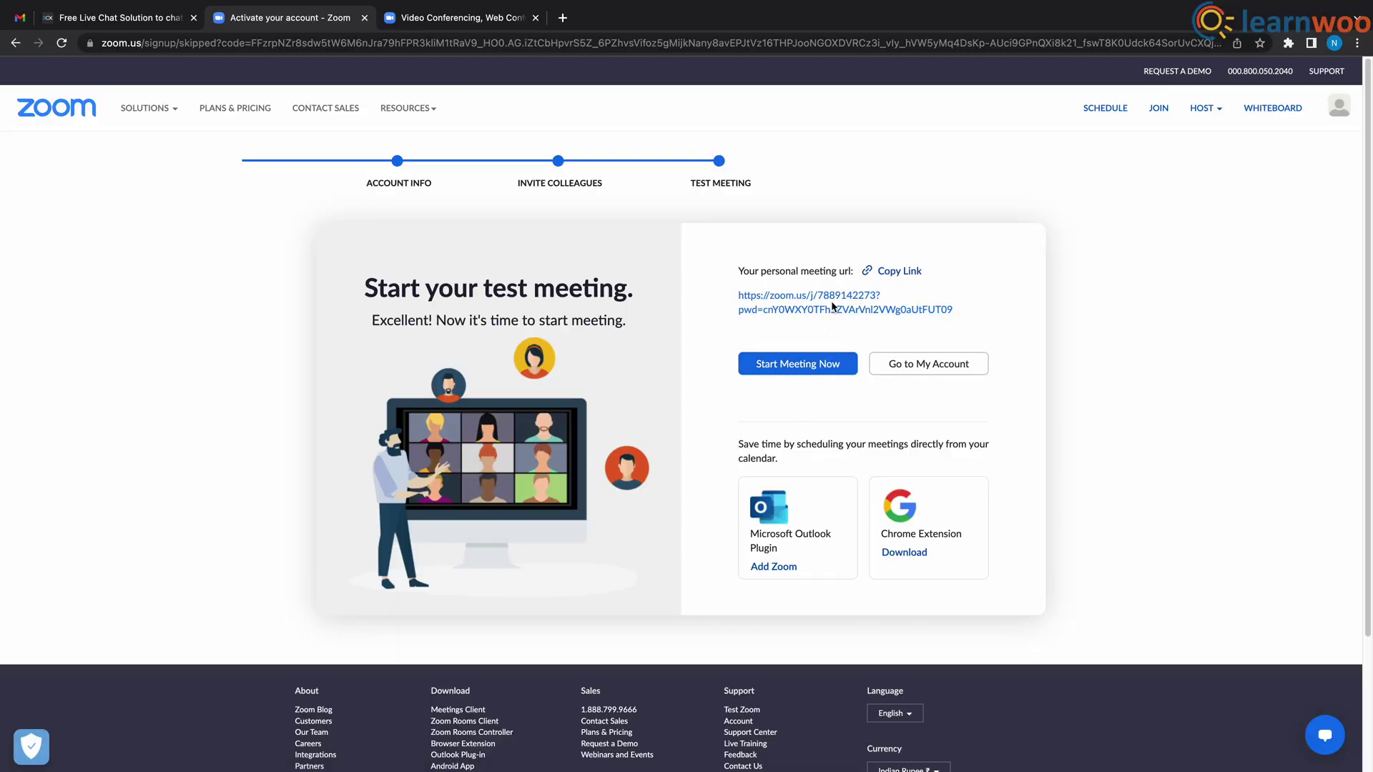
# - Launch the test meeting, then download and open the Zoom.pkg installer
pyautogui.click(805, 366)
pyautogui.click(804, 367)
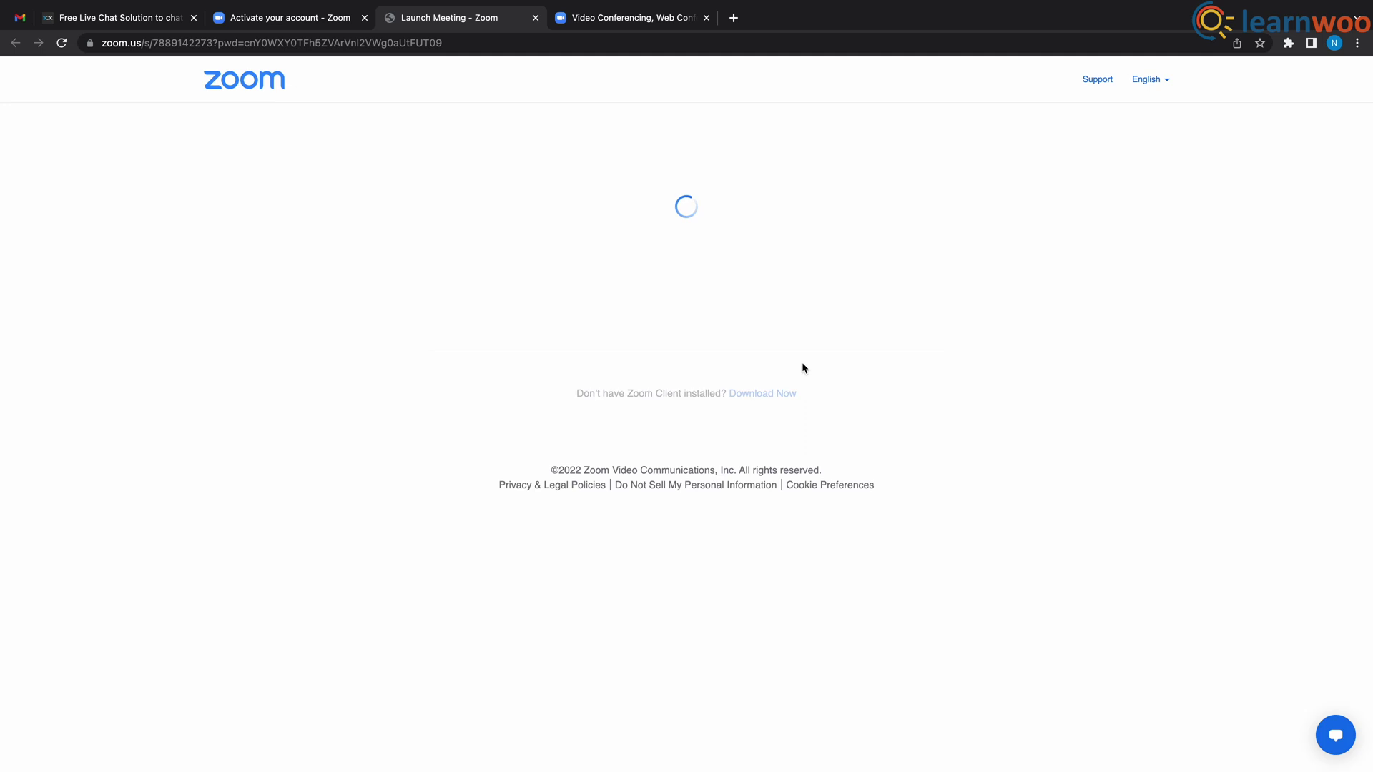
pyautogui.click(747, 395)
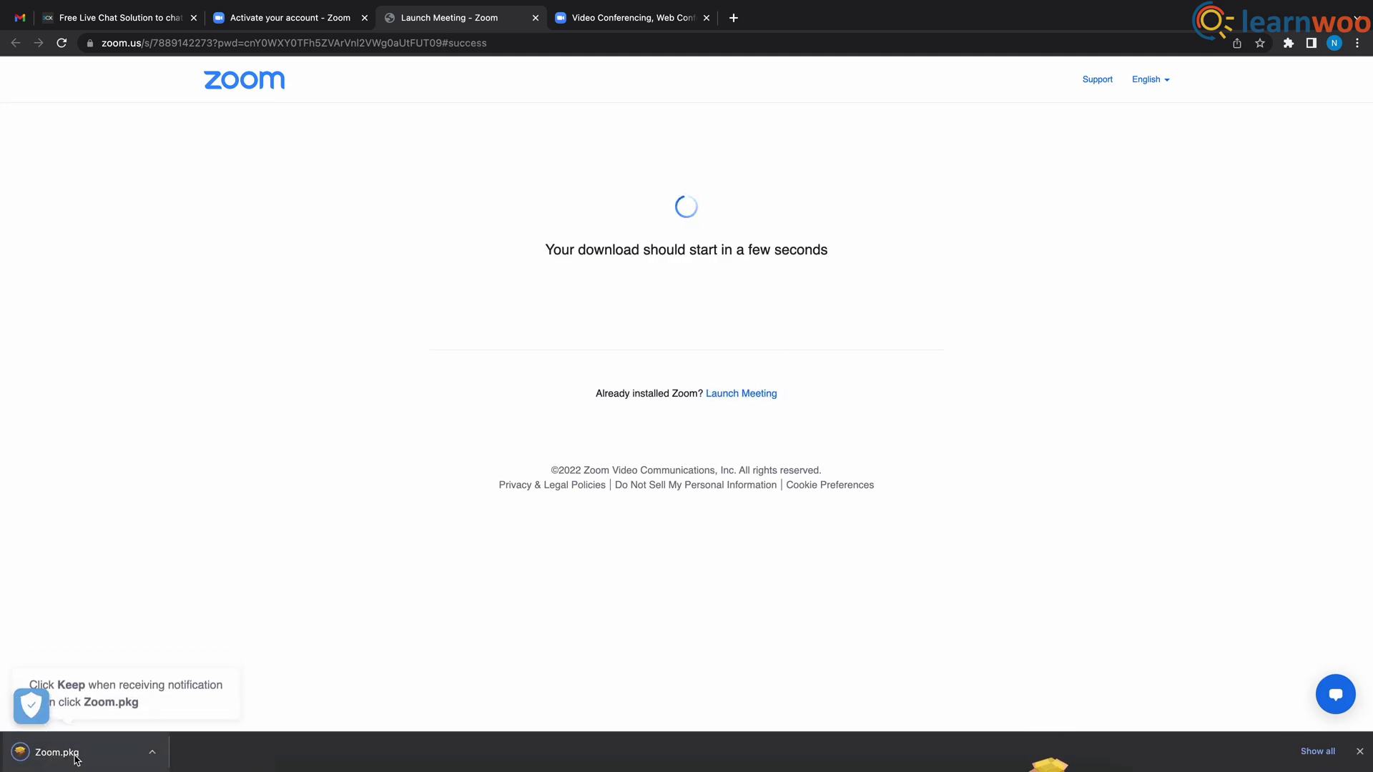
pyautogui.click(78, 759)
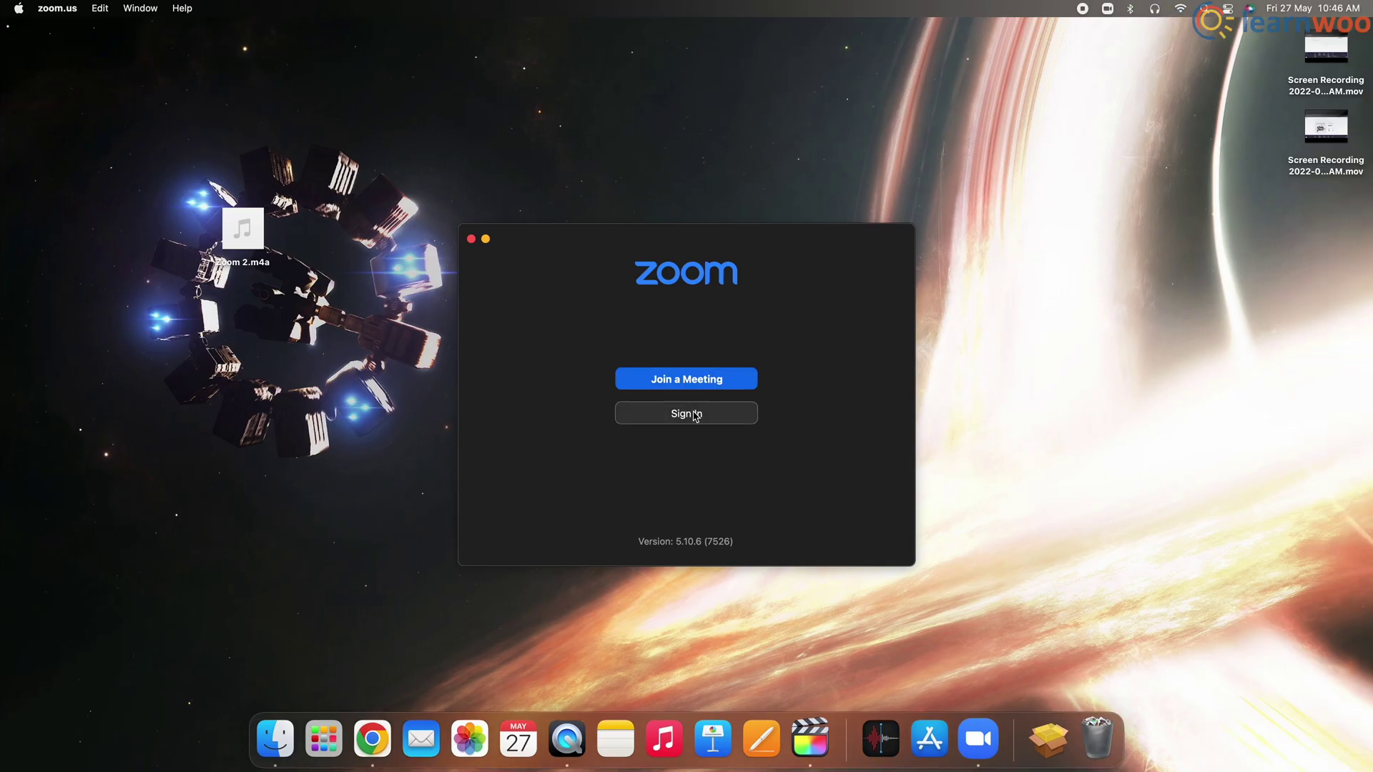
# - Sign in to the desktop app with the new account's email and password
pyautogui.click(695, 417)
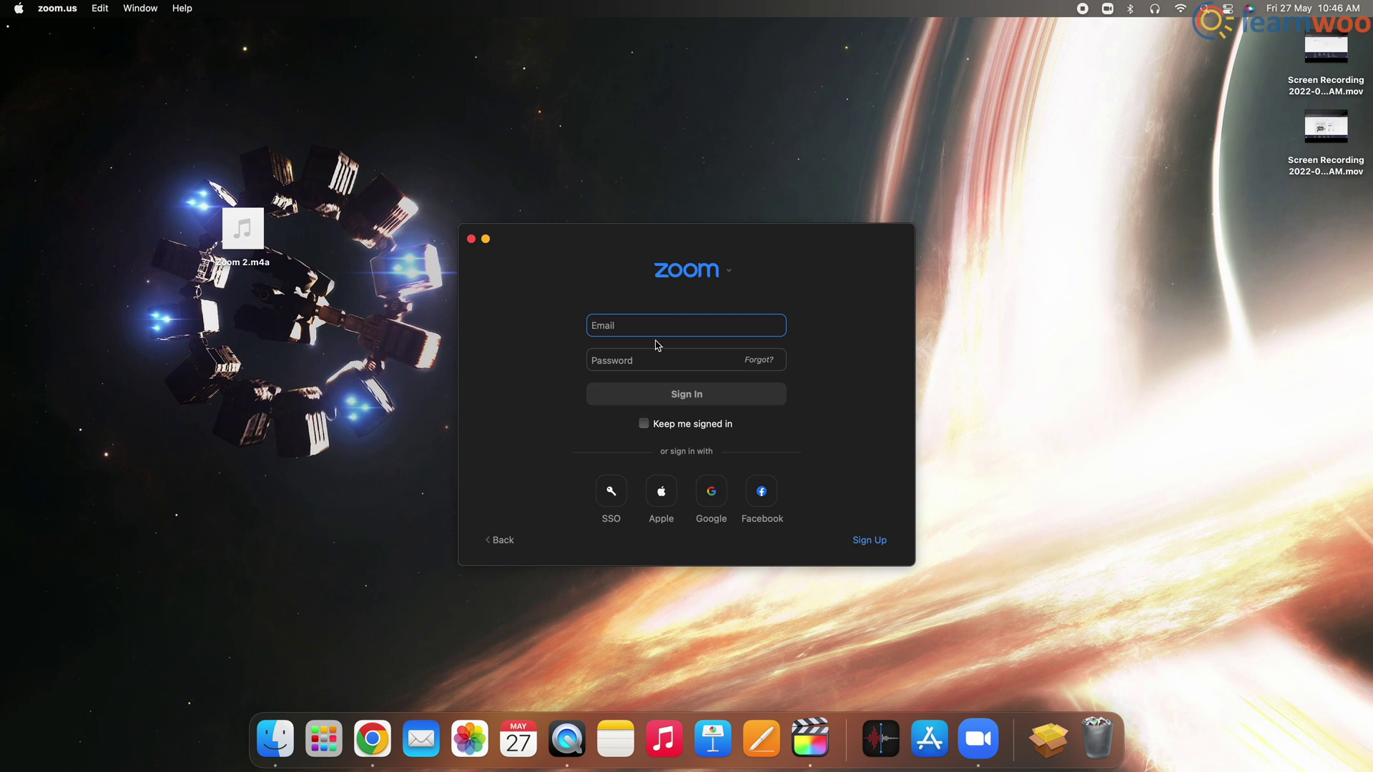
pyautogui.press('super+v')
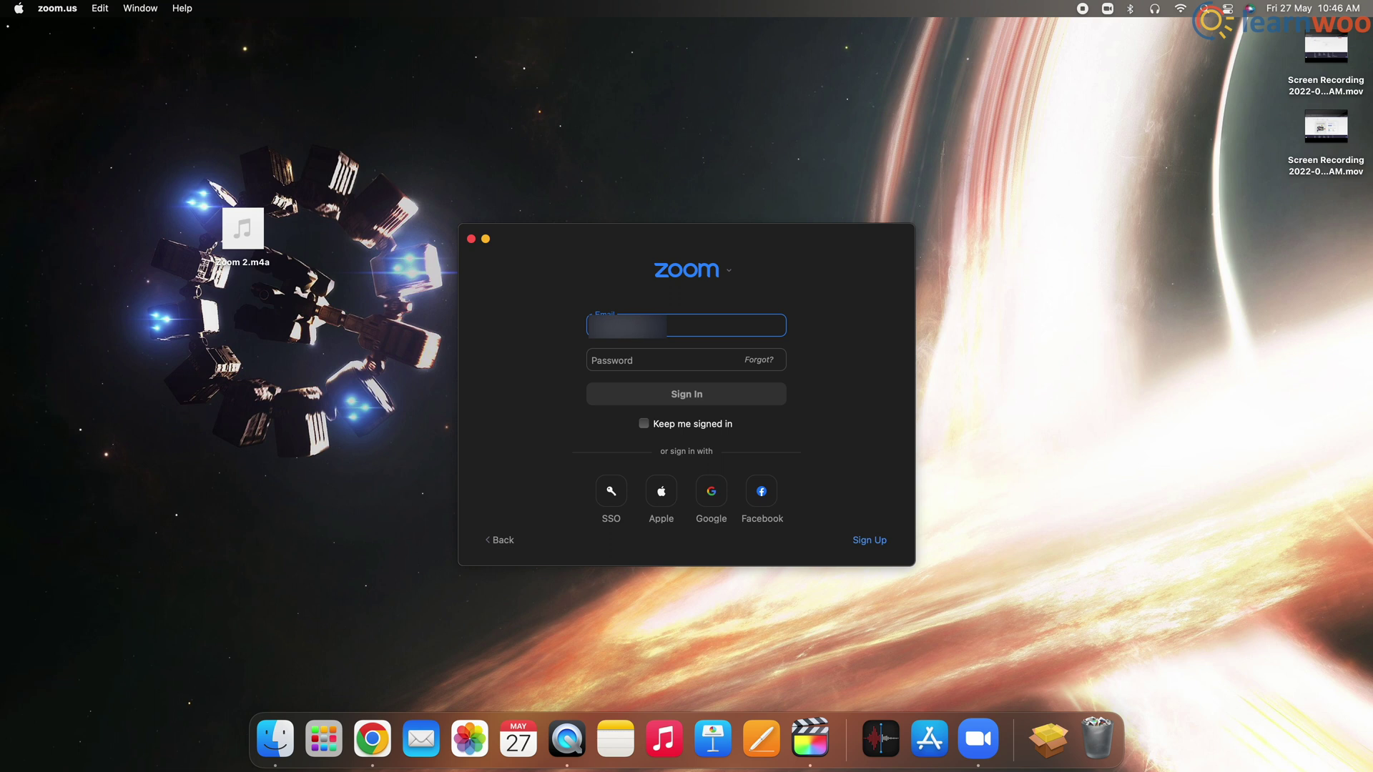
pyautogui.click(629, 359)
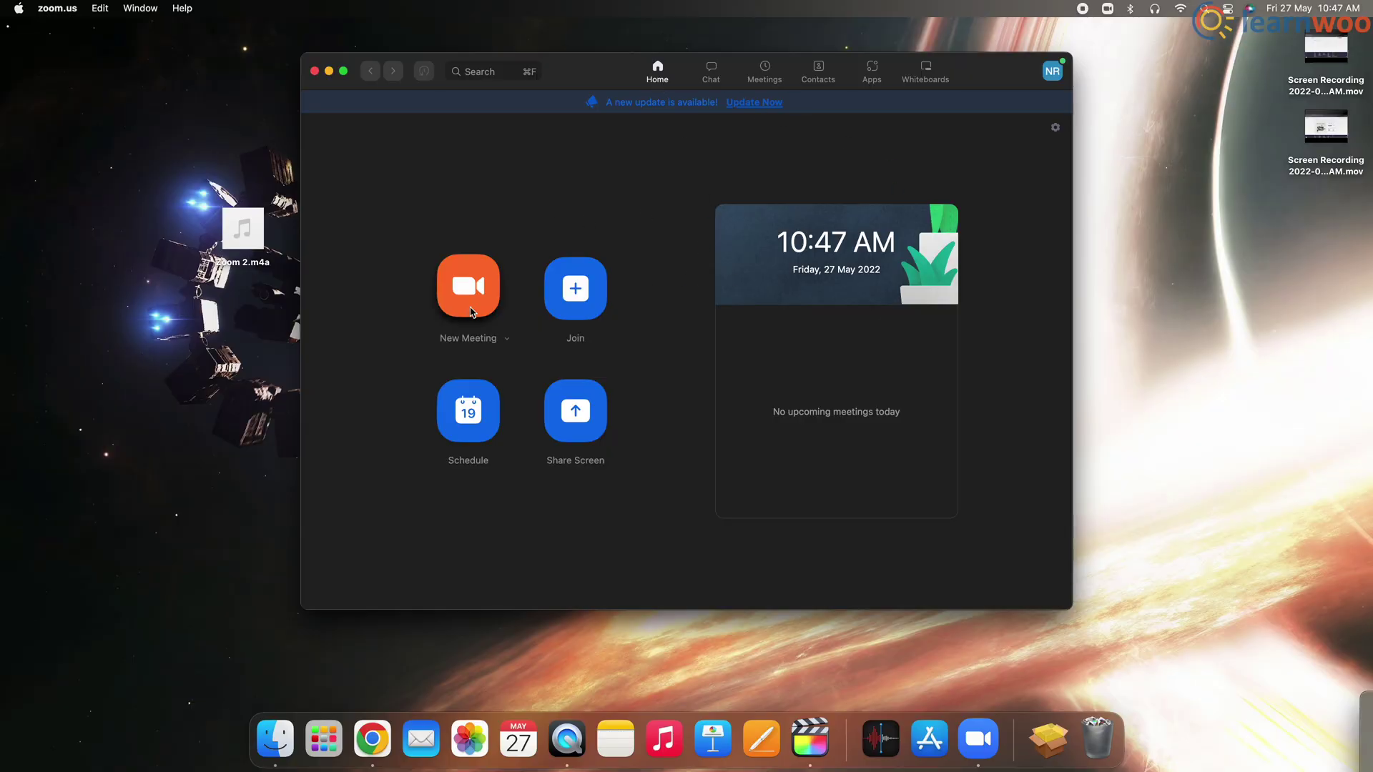
# - Start a new meeting joined with computer audio and reveal the Invite option
pyautogui.click(466, 302)
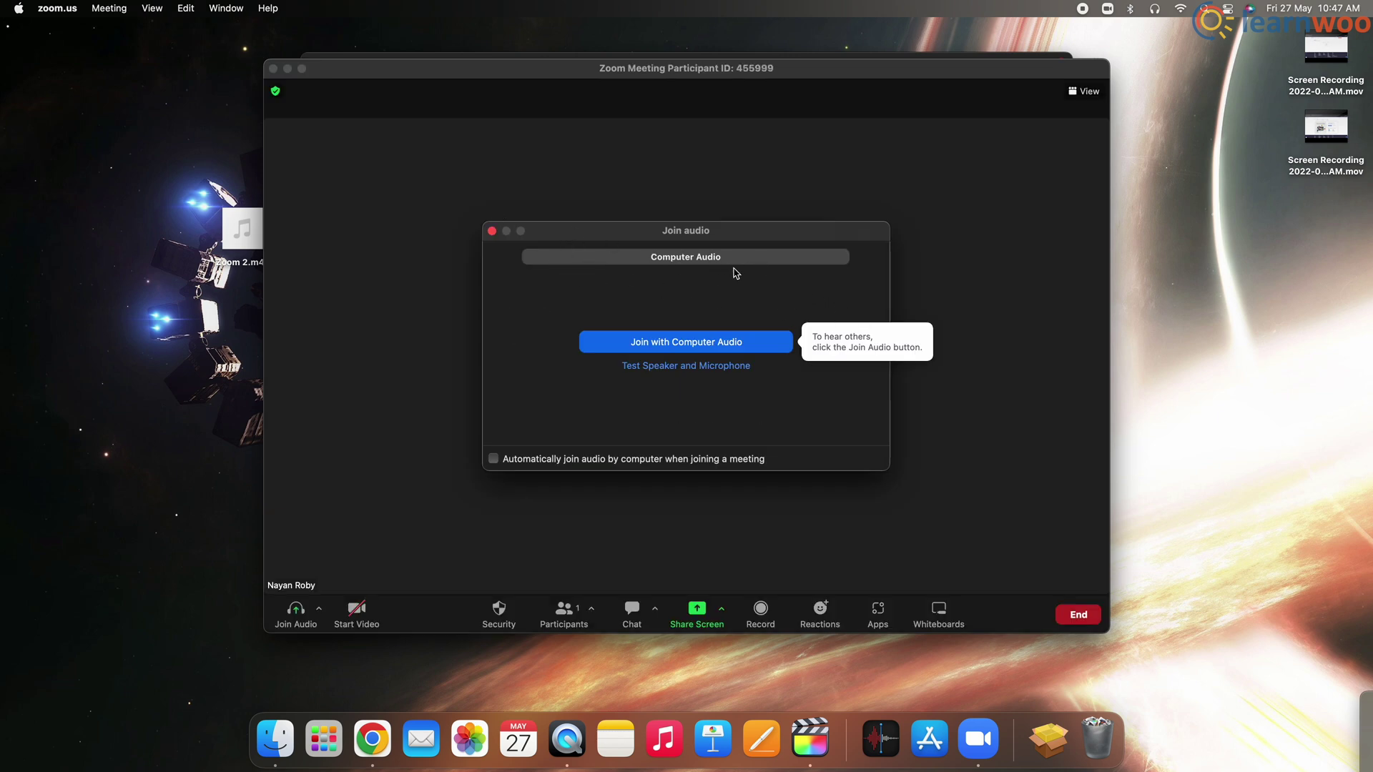
pyautogui.click(694, 343)
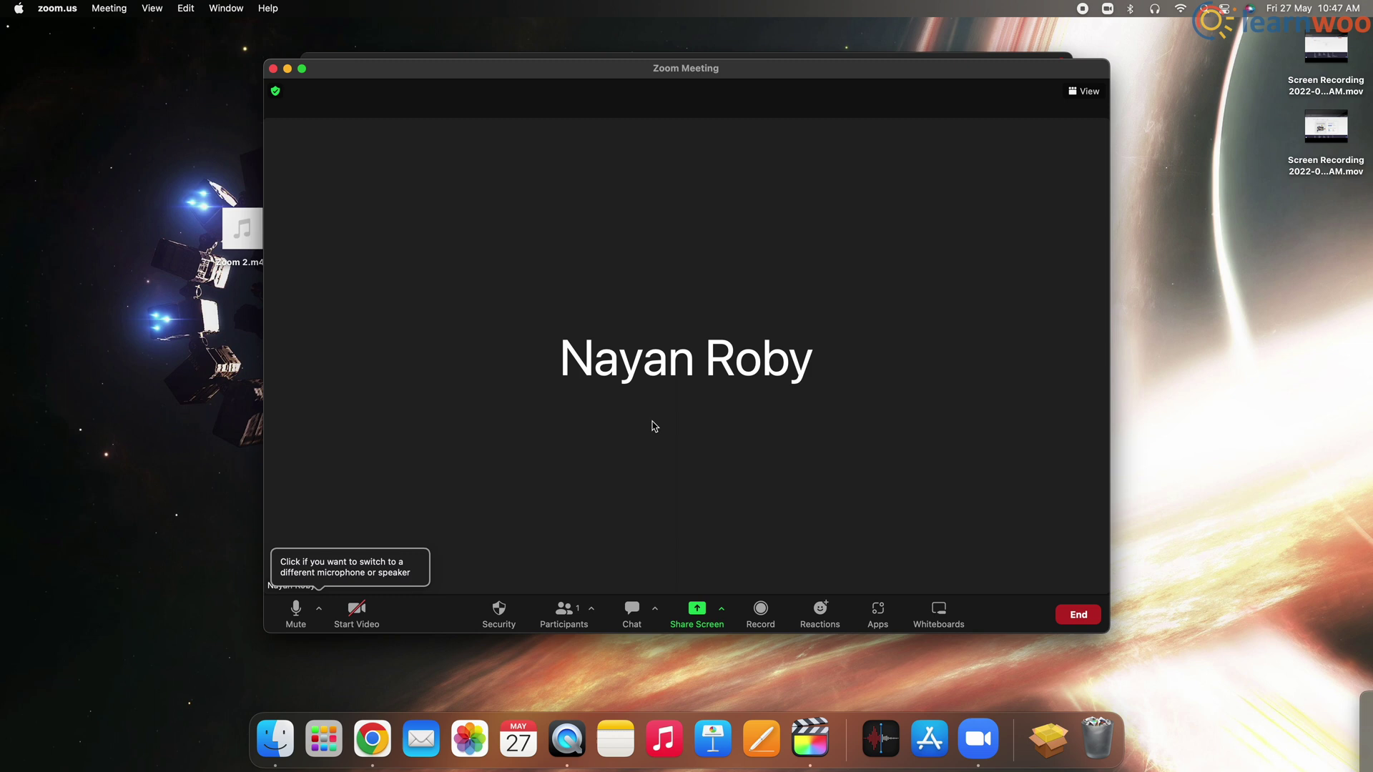
pyautogui.click(592, 609)
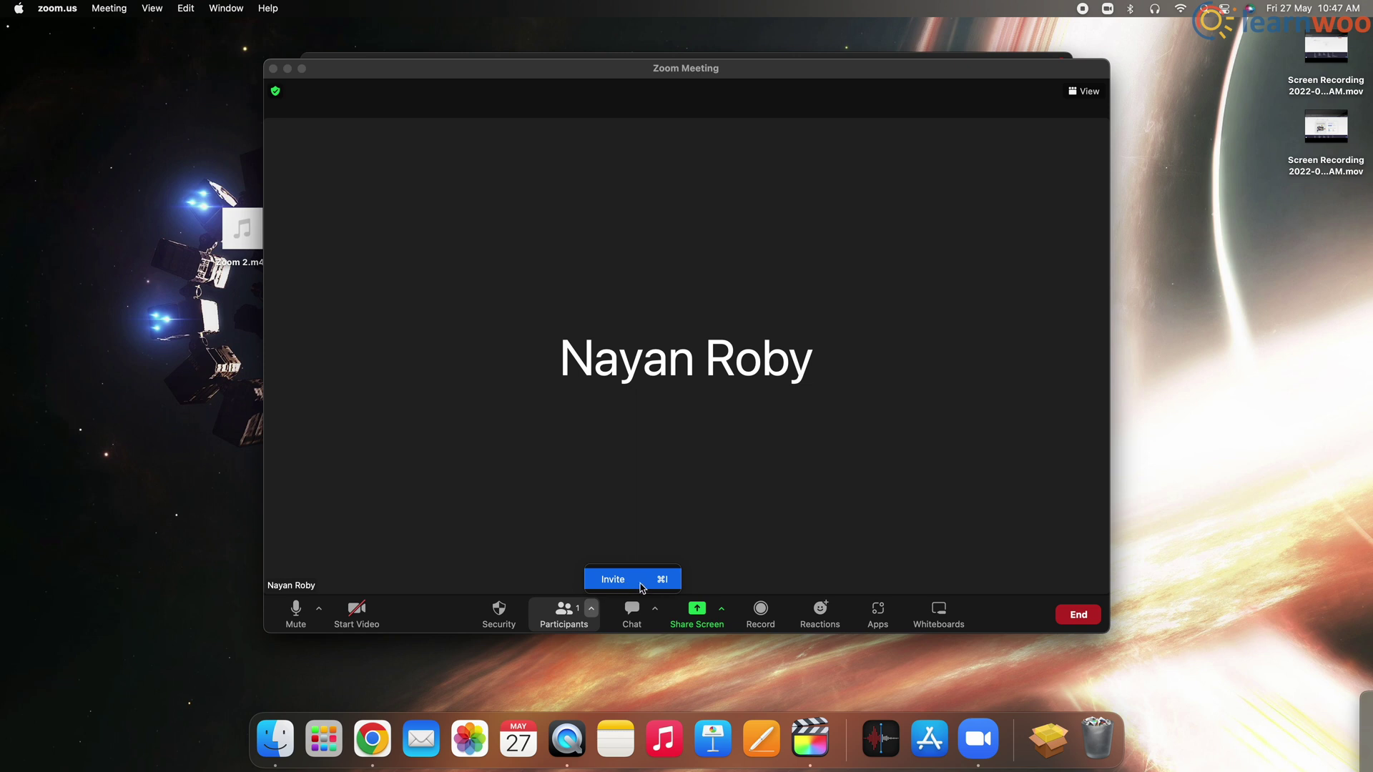
# - Copy the meeting's invite link from the Email tab, return to Contacts, and end the meeting
pyautogui.click(637, 582)
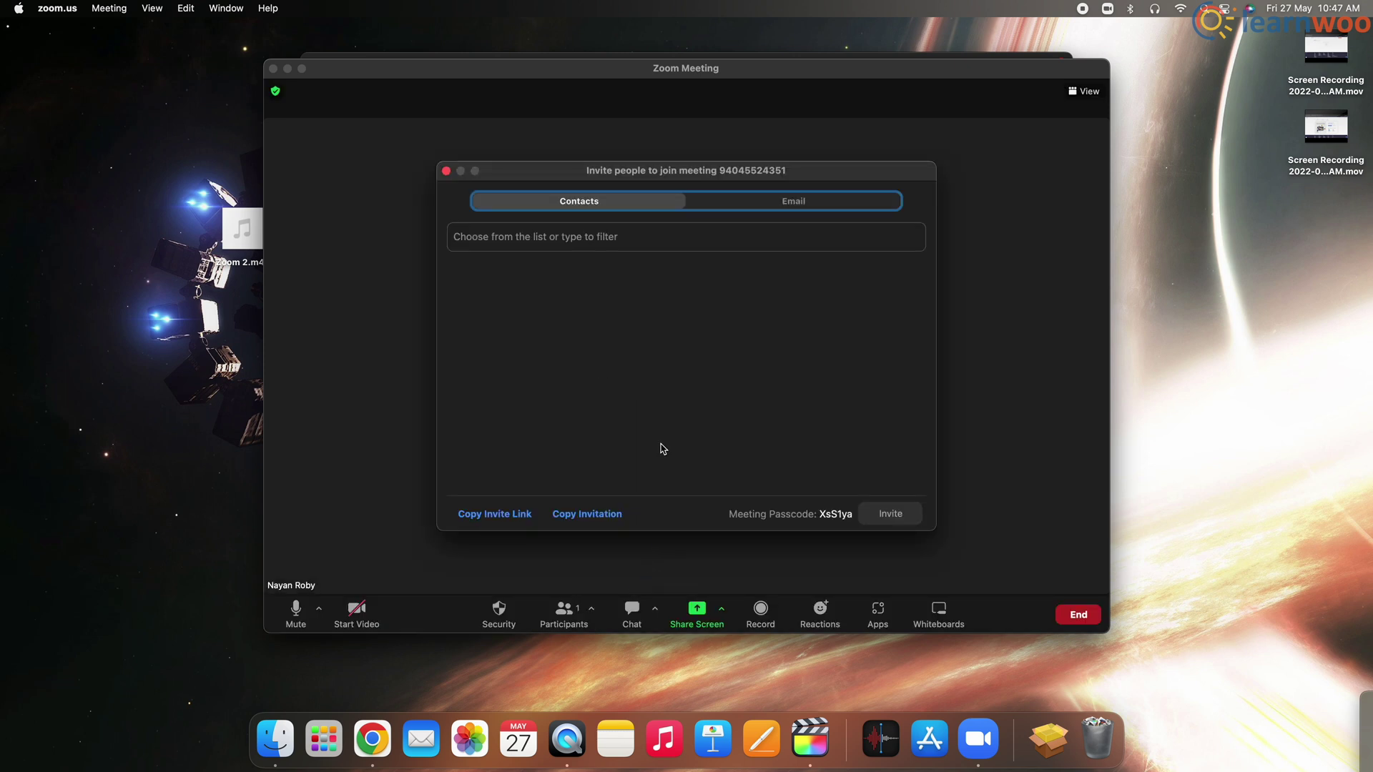
pyautogui.click(787, 203)
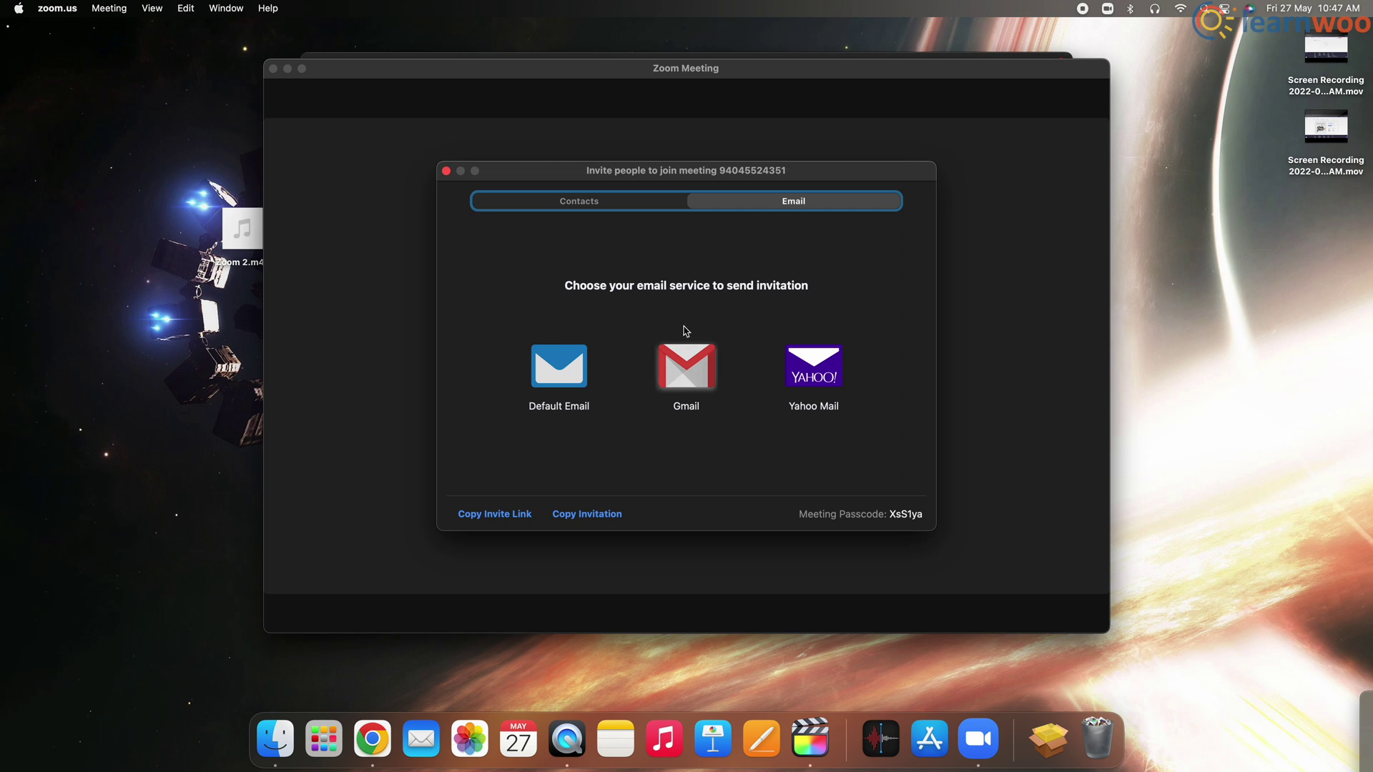
pyautogui.click(505, 526)
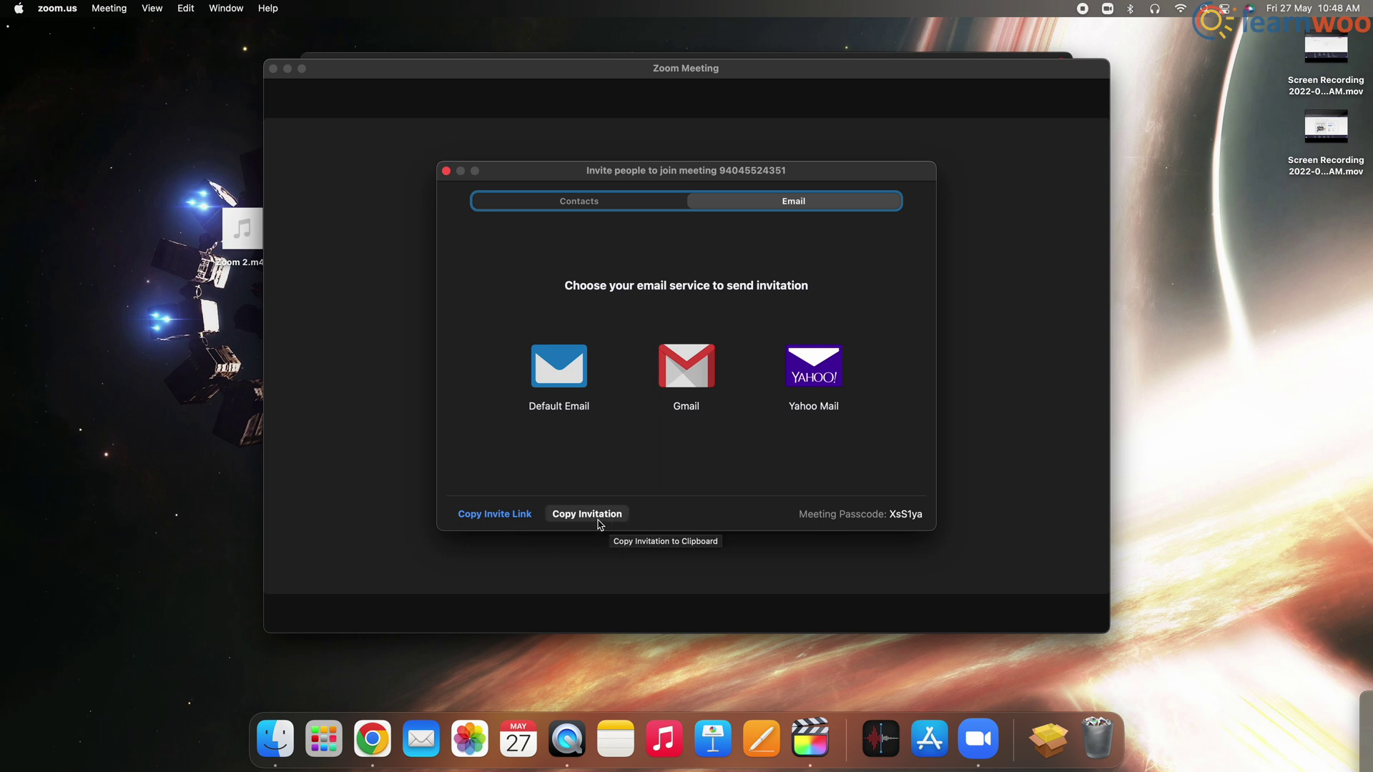
pyautogui.click(607, 207)
pyautogui.moveTo(831, 556)
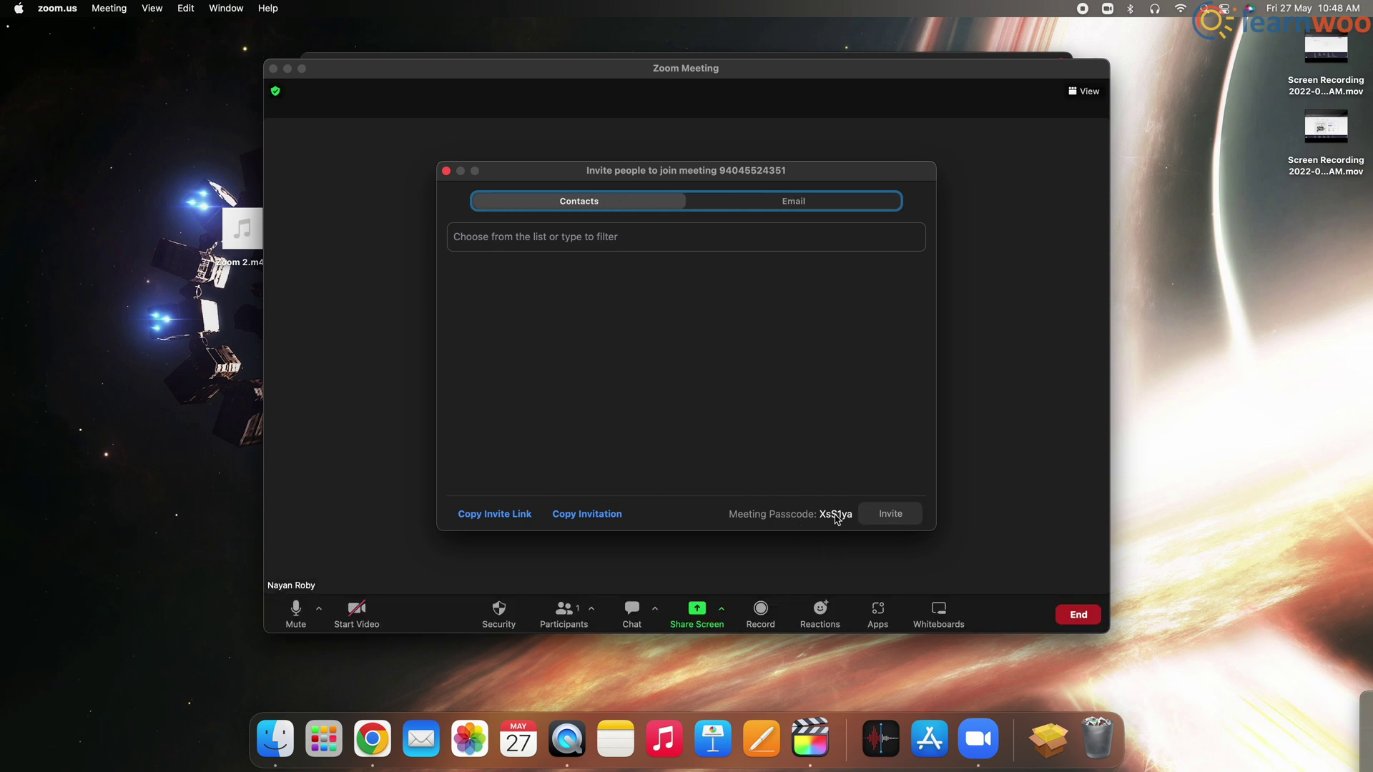
pyautogui.moveTo(829, 495)
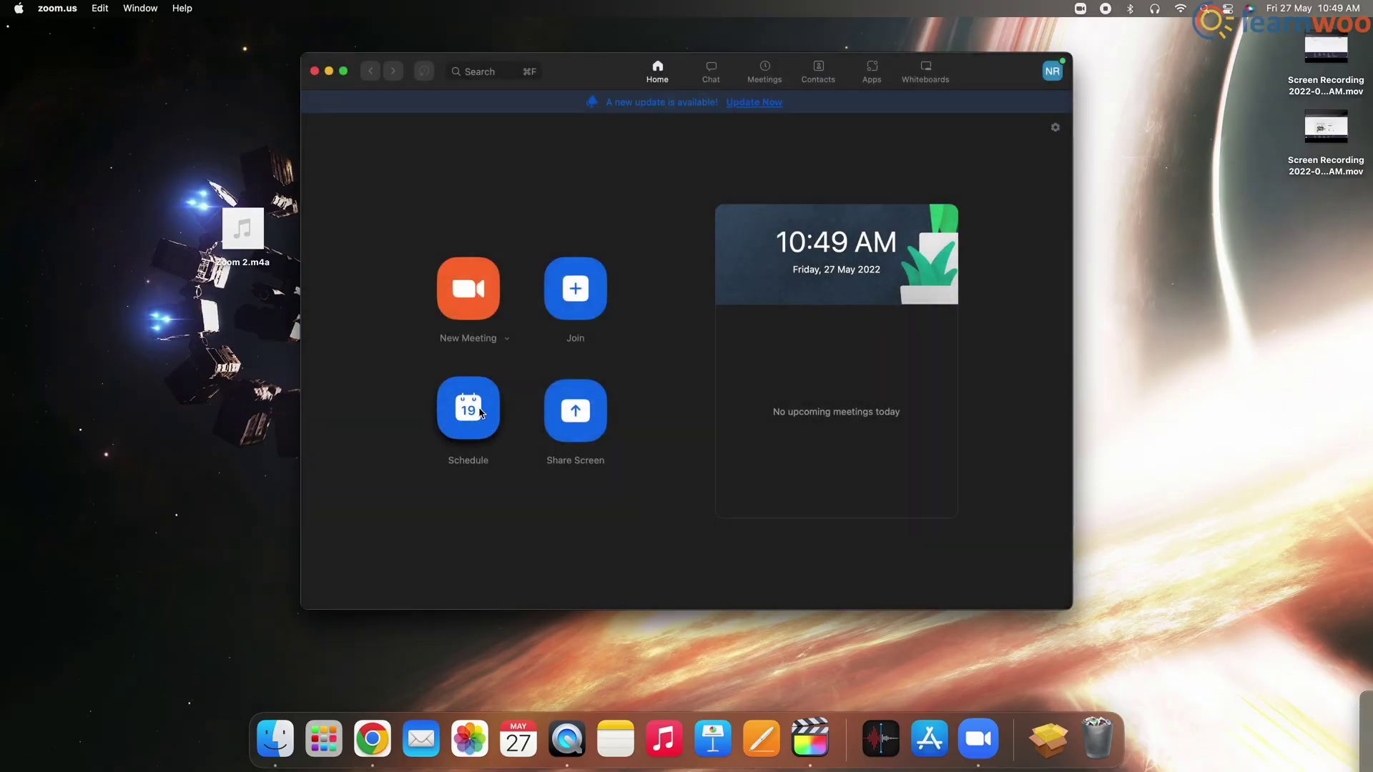
# - Open the Schedule Meeting form for 27/5/2022, 11:00–11:30 AM, and expand its advanced options
pyautogui.click(480, 413)
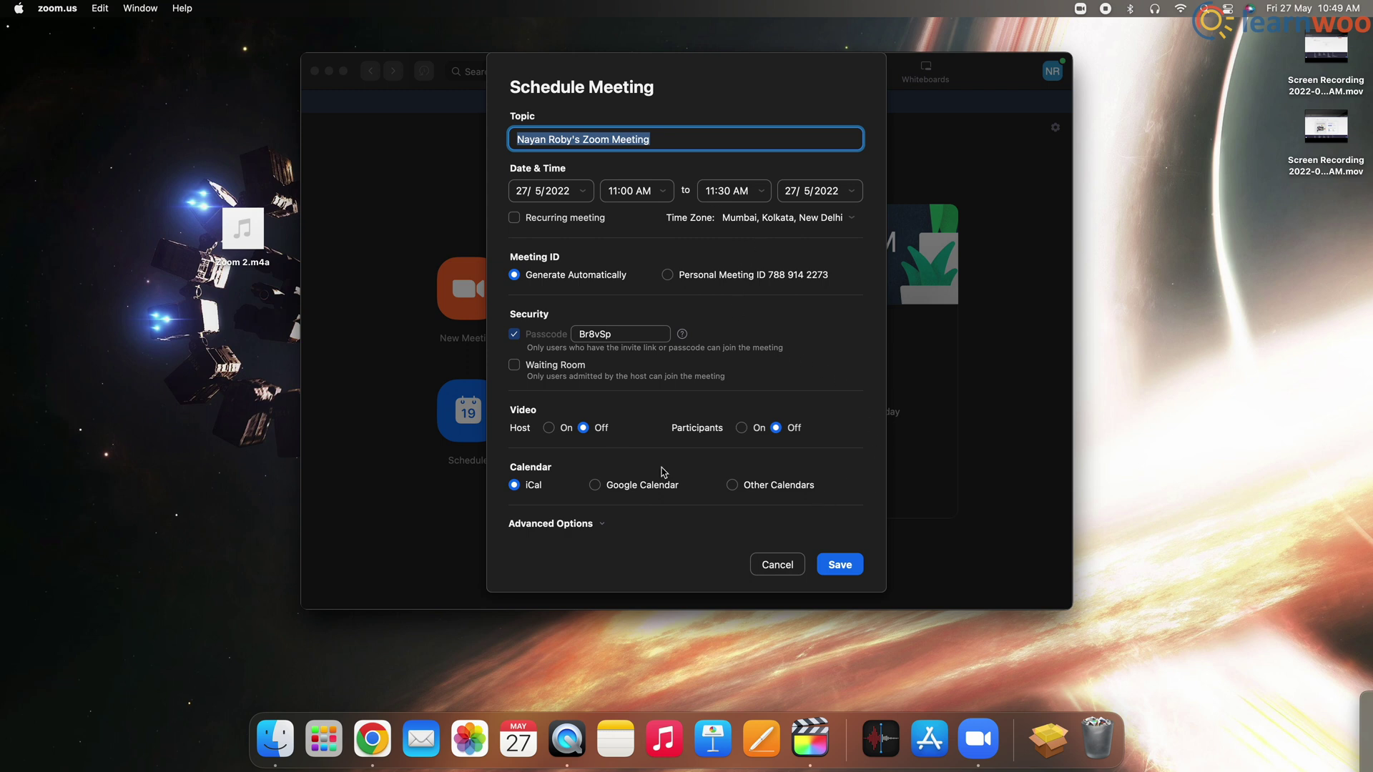
pyautogui.click(589, 524)
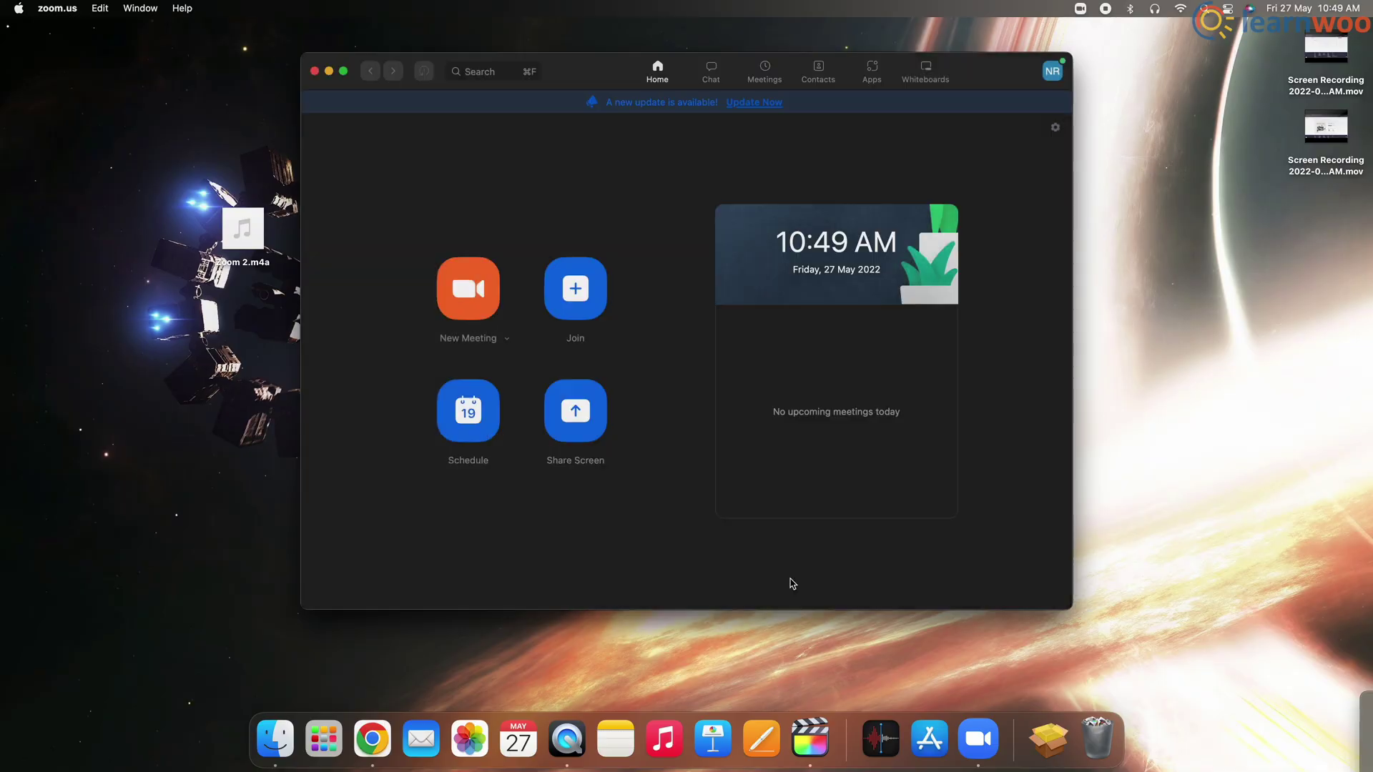
# - Start a new meeting and stop its recording, leaving it to convert to mp4
pyautogui.click(486, 311)
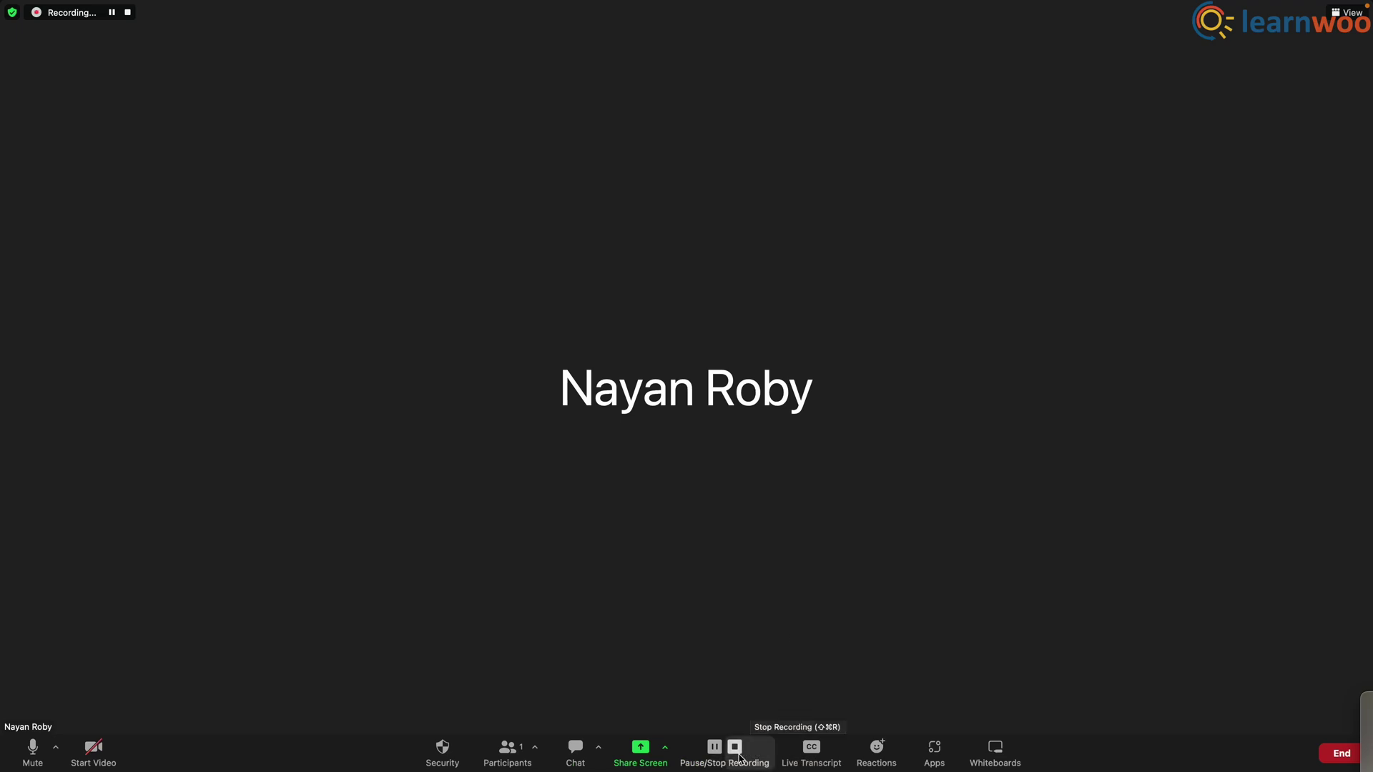
pyautogui.click(746, 761)
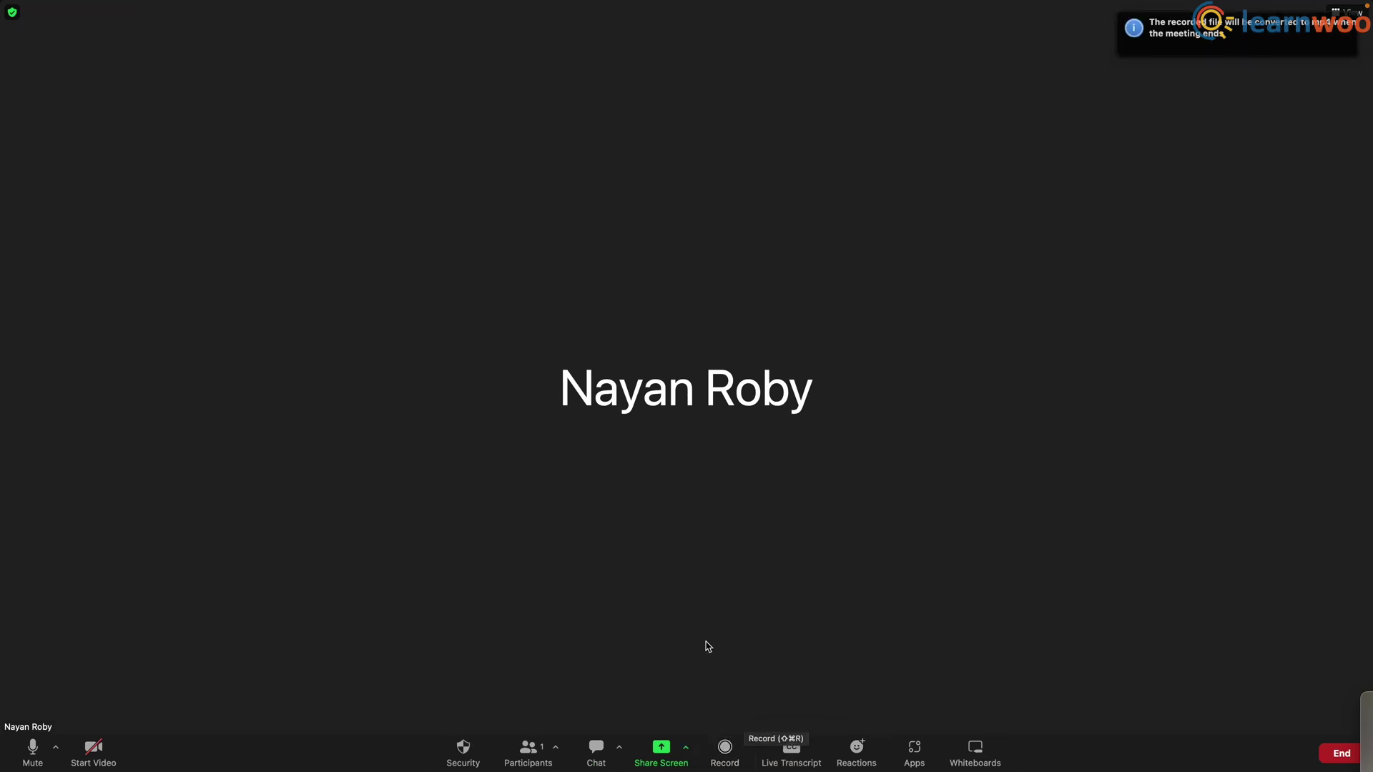